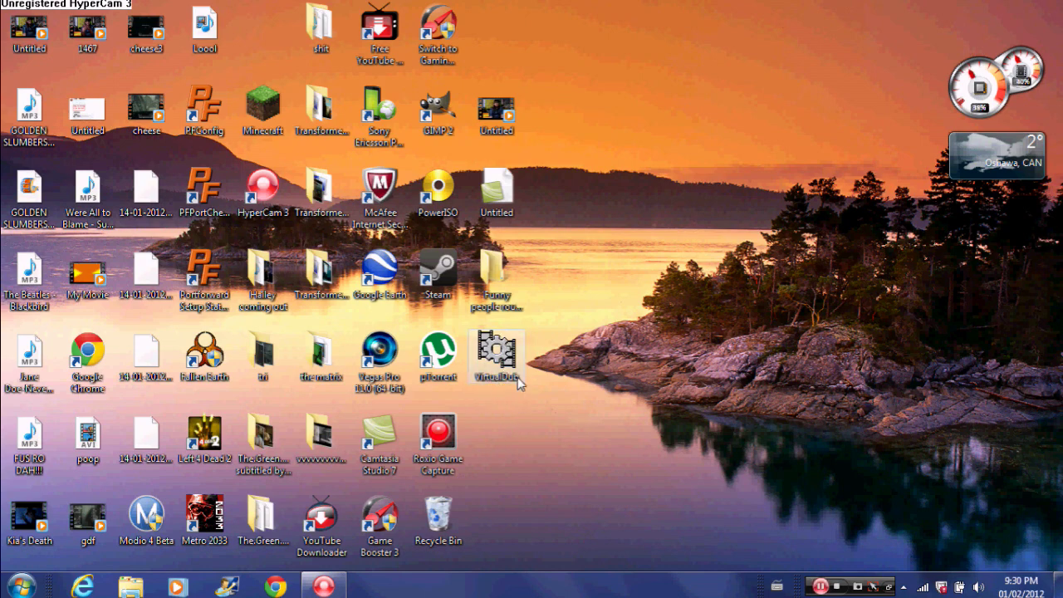
Step: Launch VirtualDub from the desktop and switch it to AVI capture mode
double_click(494, 364)
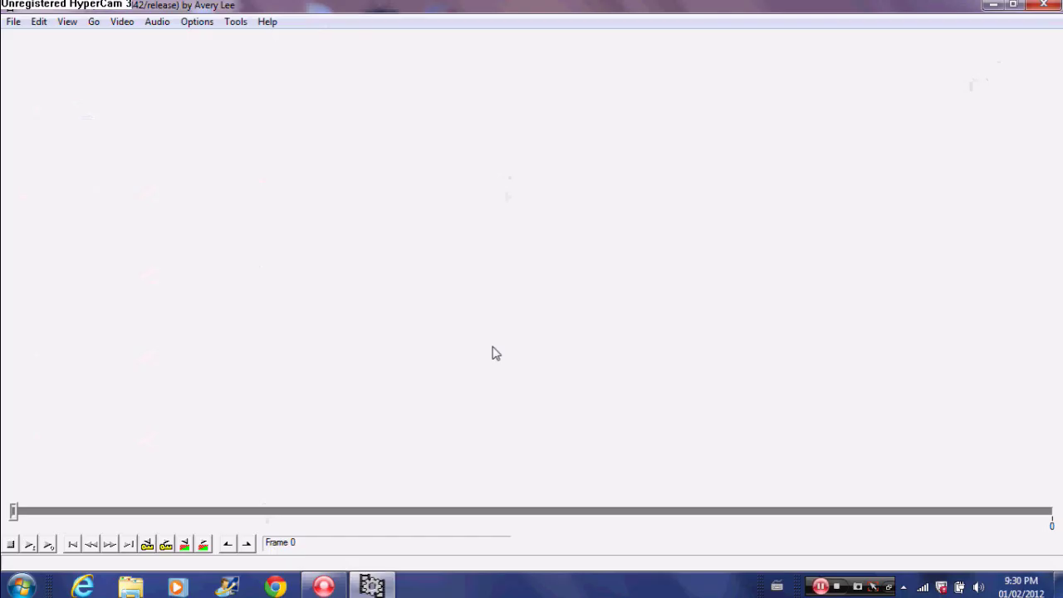
click(13, 21)
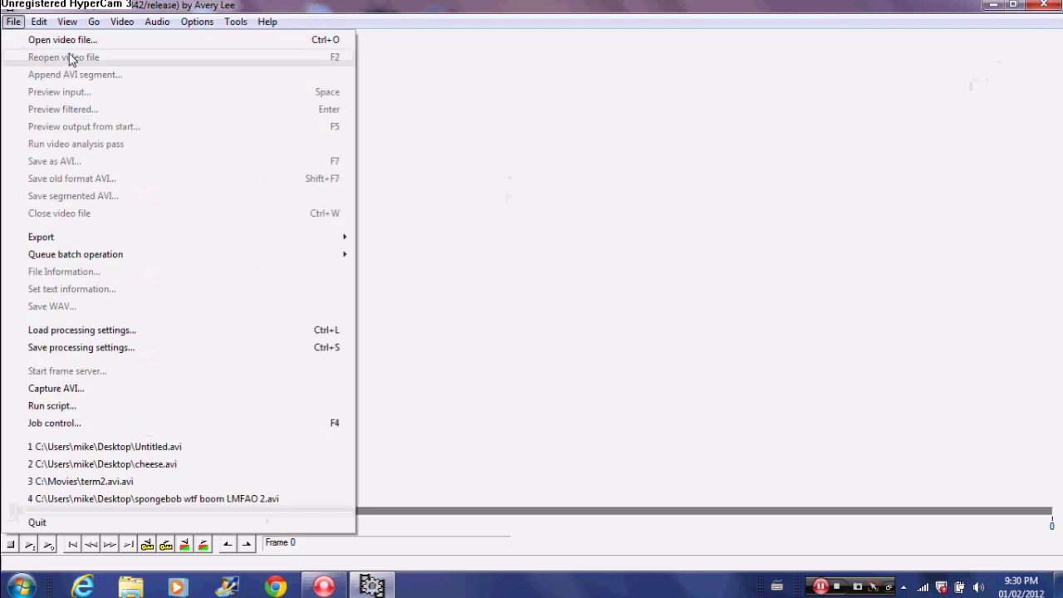
click(99, 388)
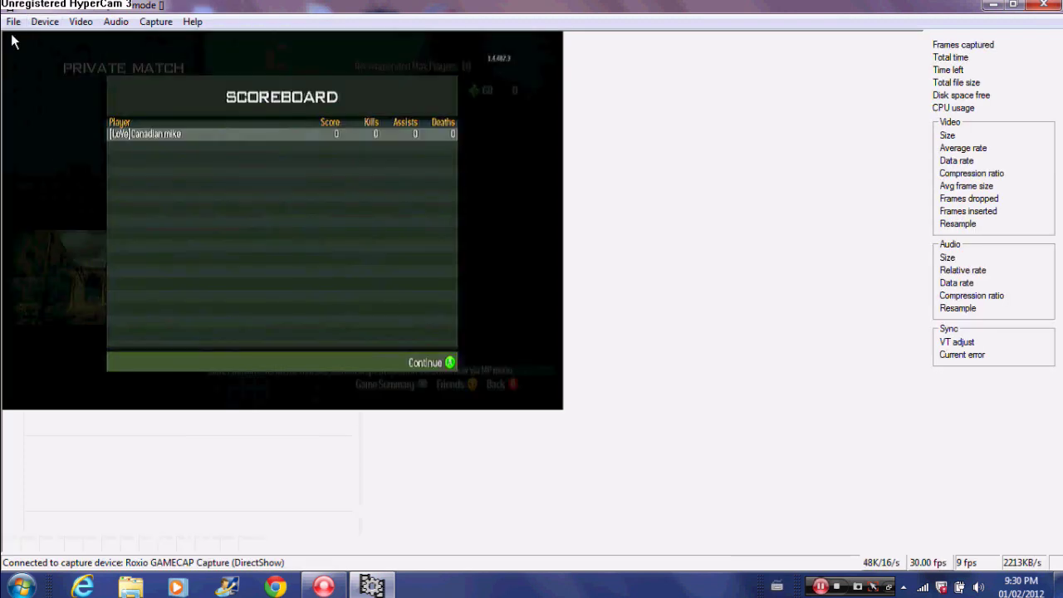
Step: Set the capture file to "Youtube farts" as an AVI on the Desktop
click(13, 21)
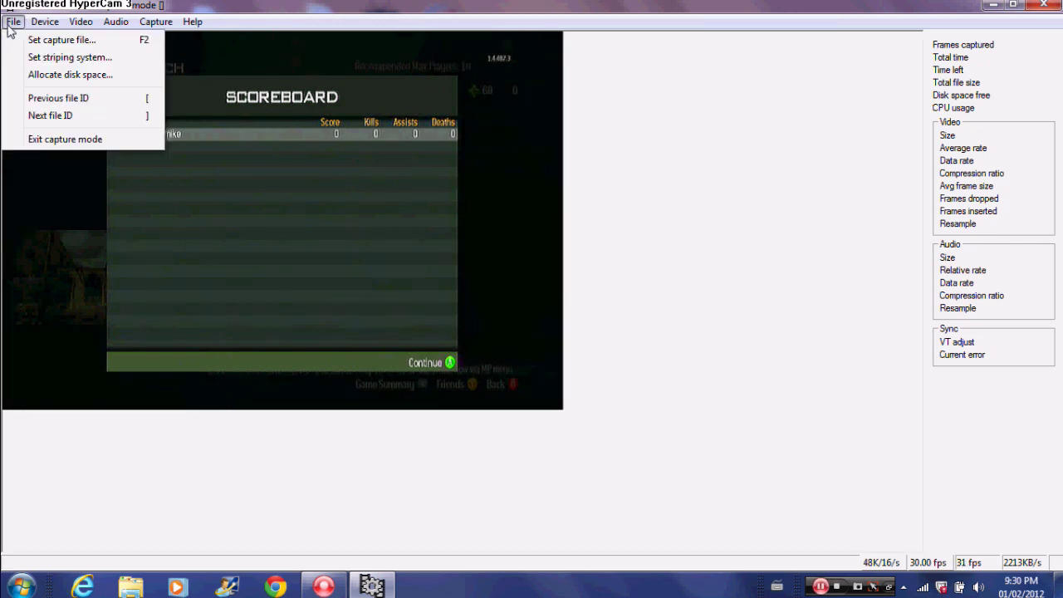
click(55, 40)
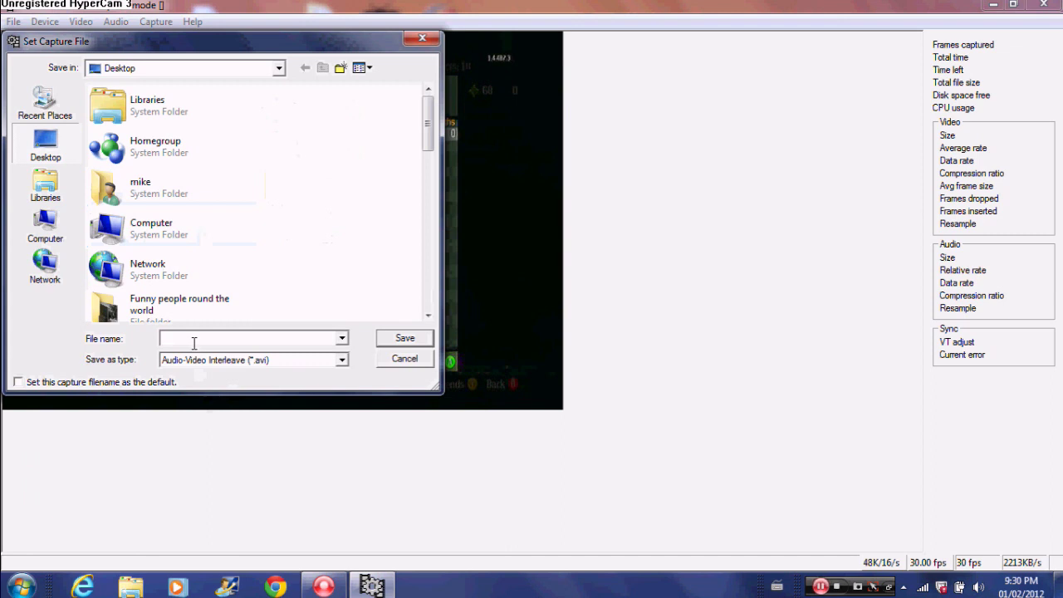
text(Youtube farts)
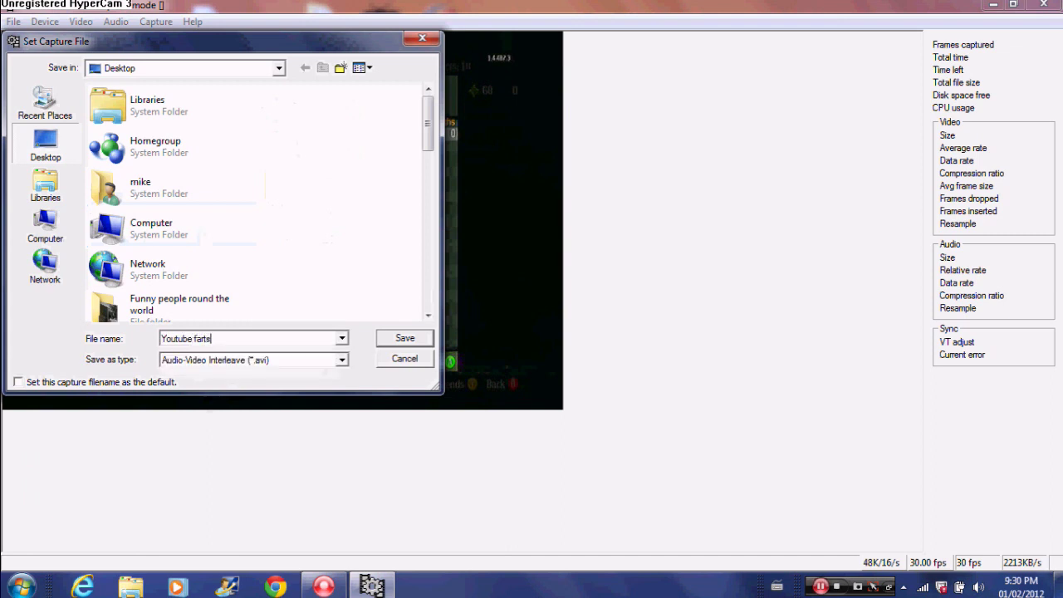
key(Return)
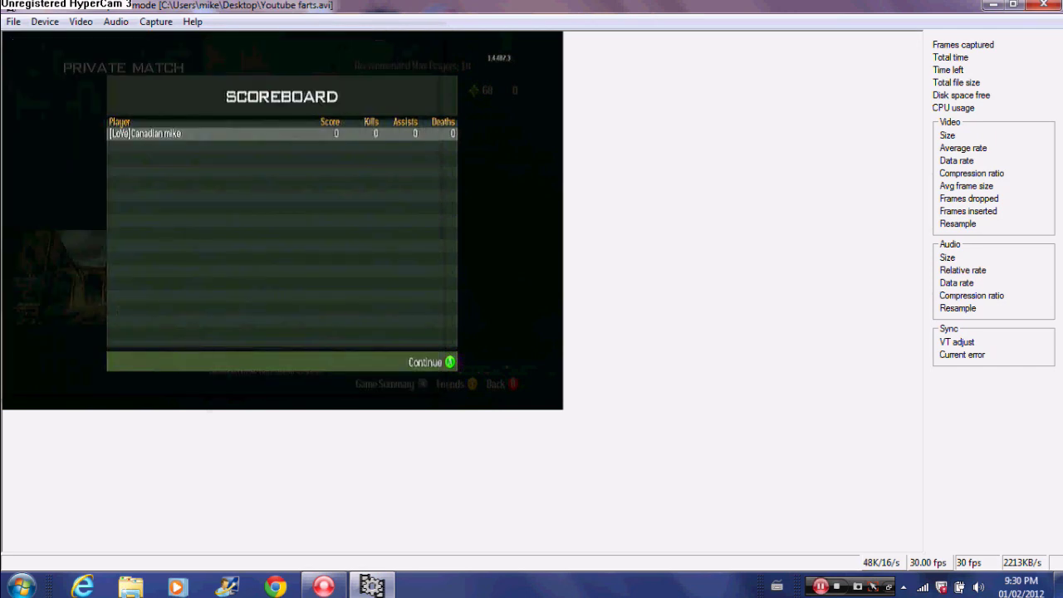
click(10, 22)
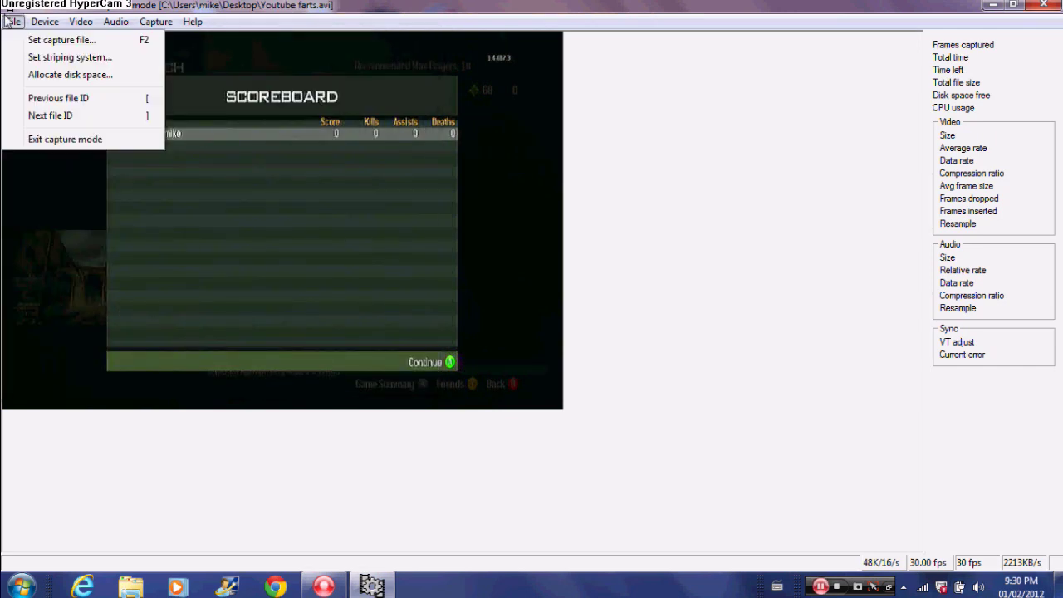
click(13, 21)
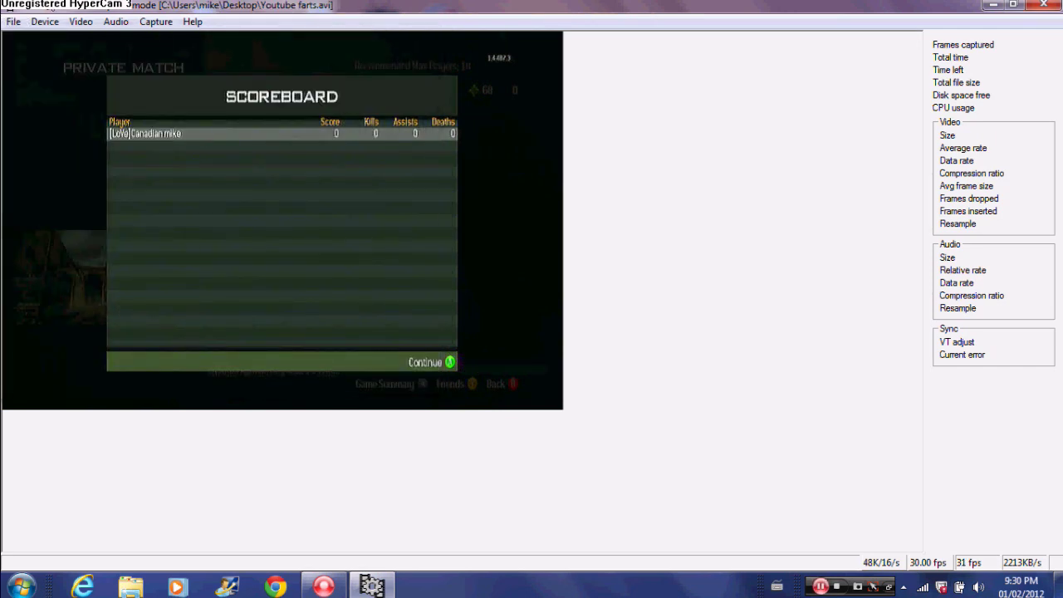
Step: Confirm a custom video format of 720 × 480 with the YUY2 (YUV 4:2:2 interleaved) data format
click(81, 22)
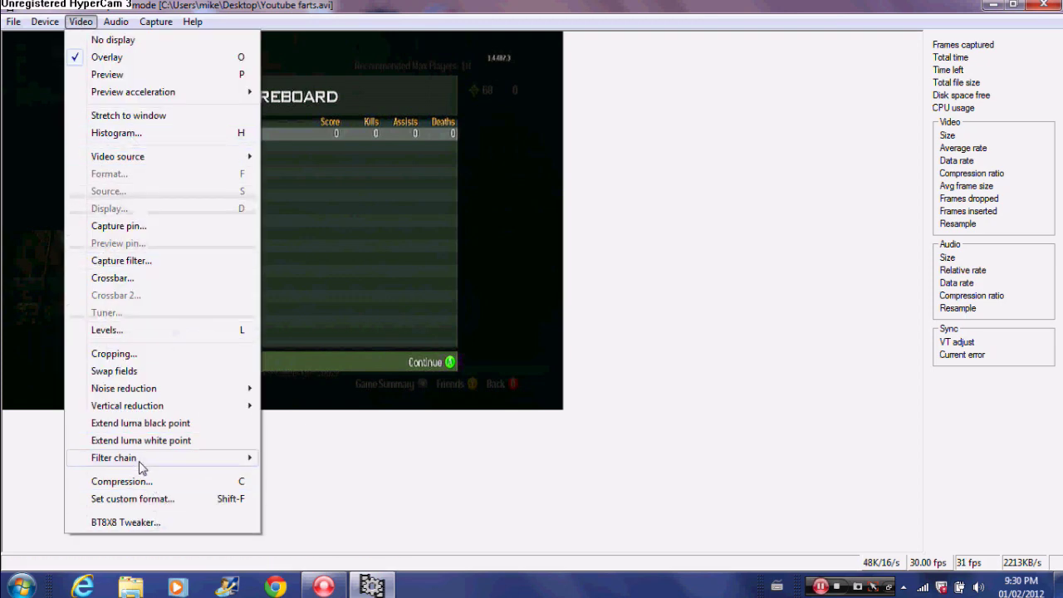
click(139, 499)
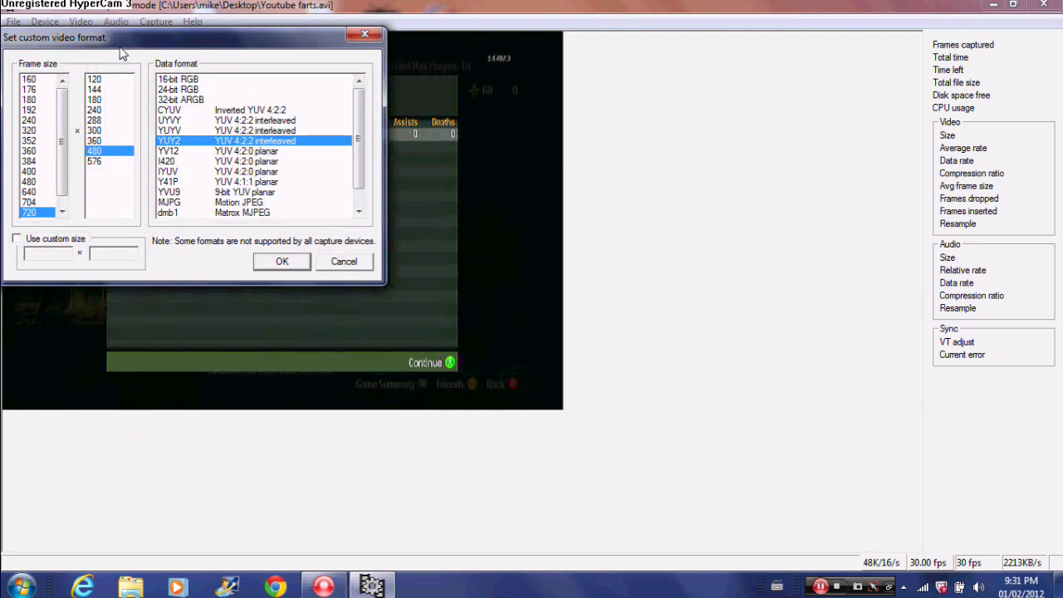
drag(121, 33, 409, 116)
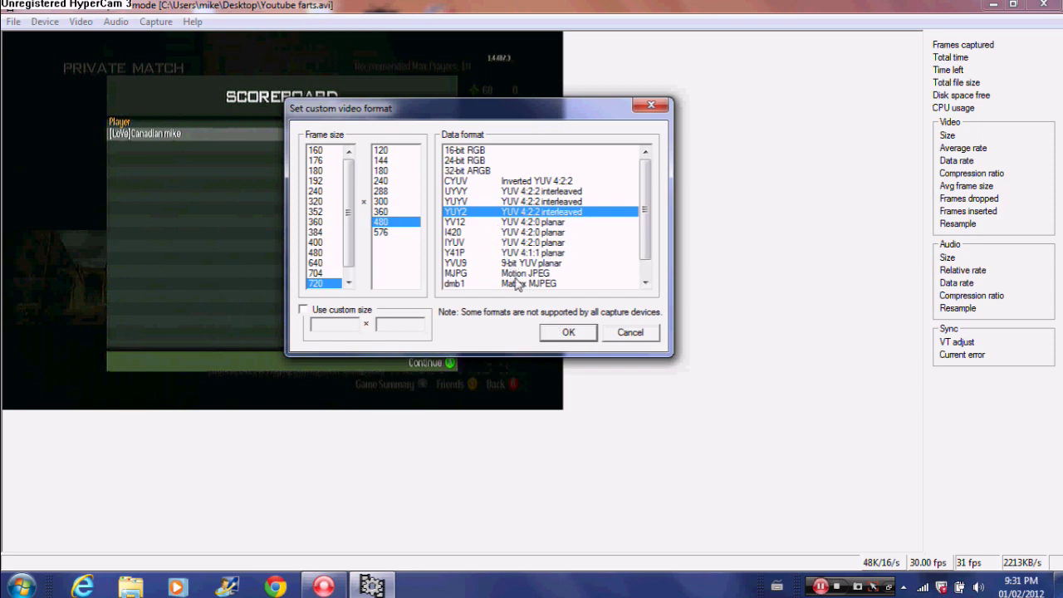
click(568, 332)
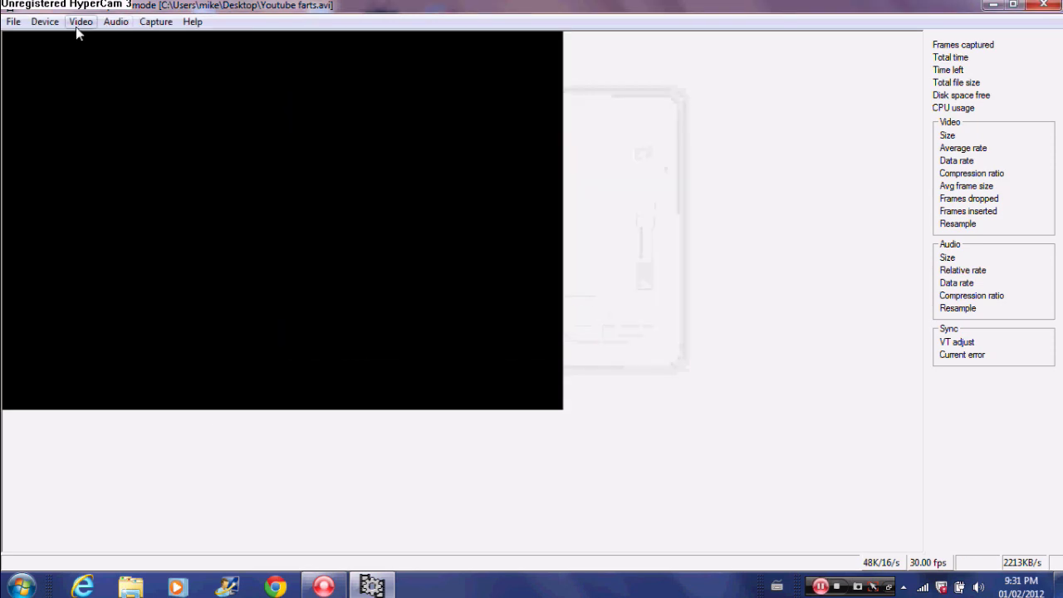
Step: Confirm the video compression as No recompression: YUY2
click(79, 23)
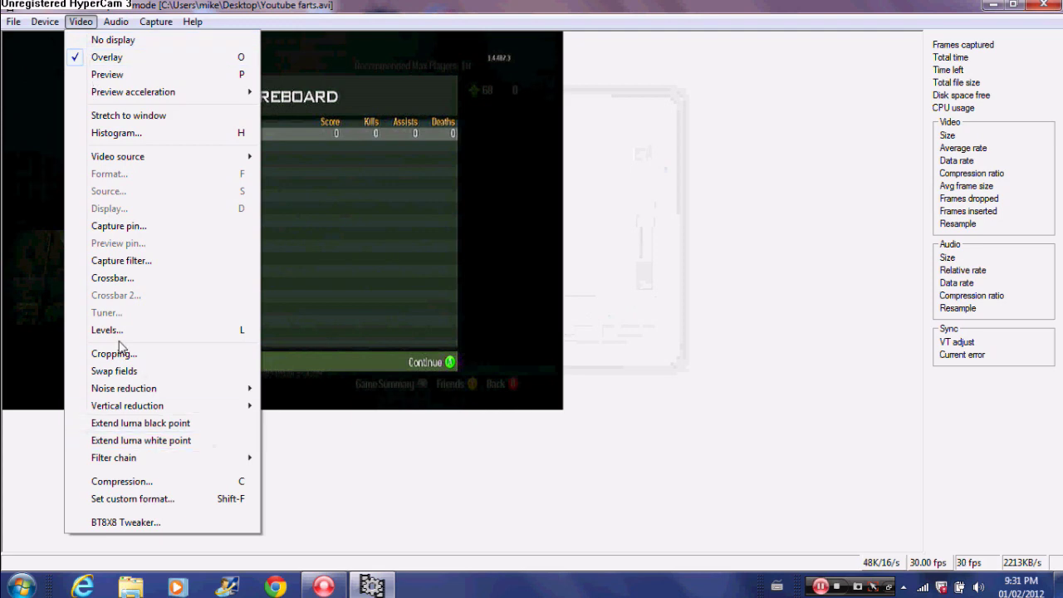
click(132, 483)
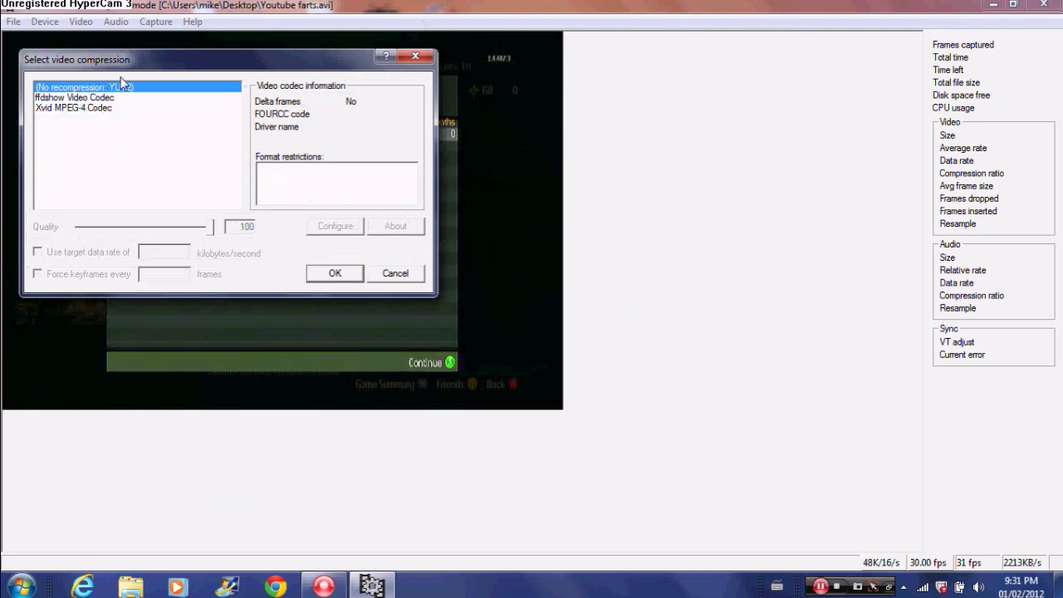
click(335, 275)
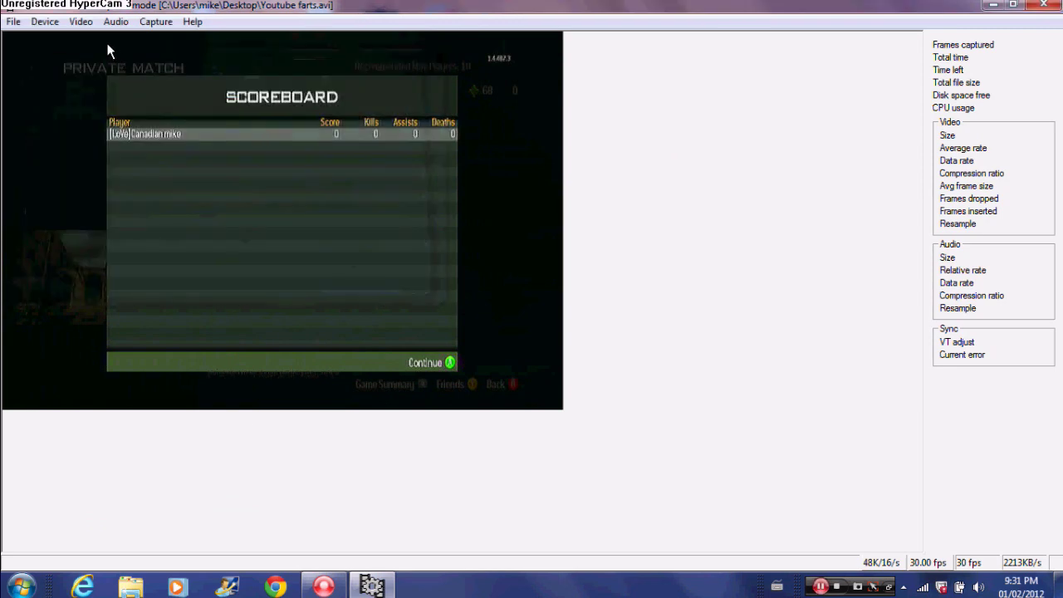
Step: Review the capture filter's Video Proc Amp settings for brightness, contrast, hue, saturation and sharpness, and accept them
click(80, 22)
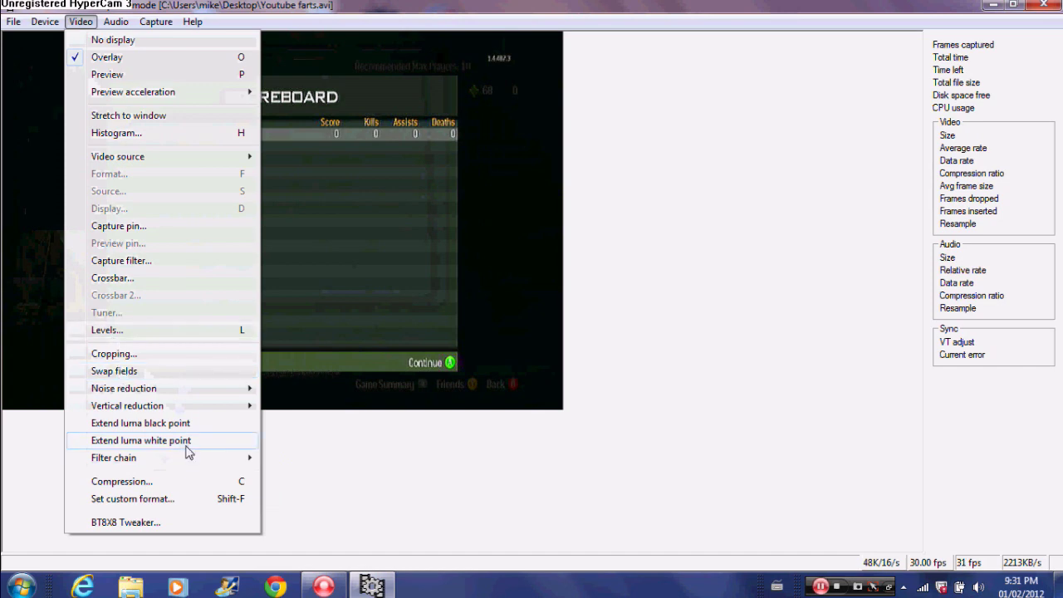
click(119, 261)
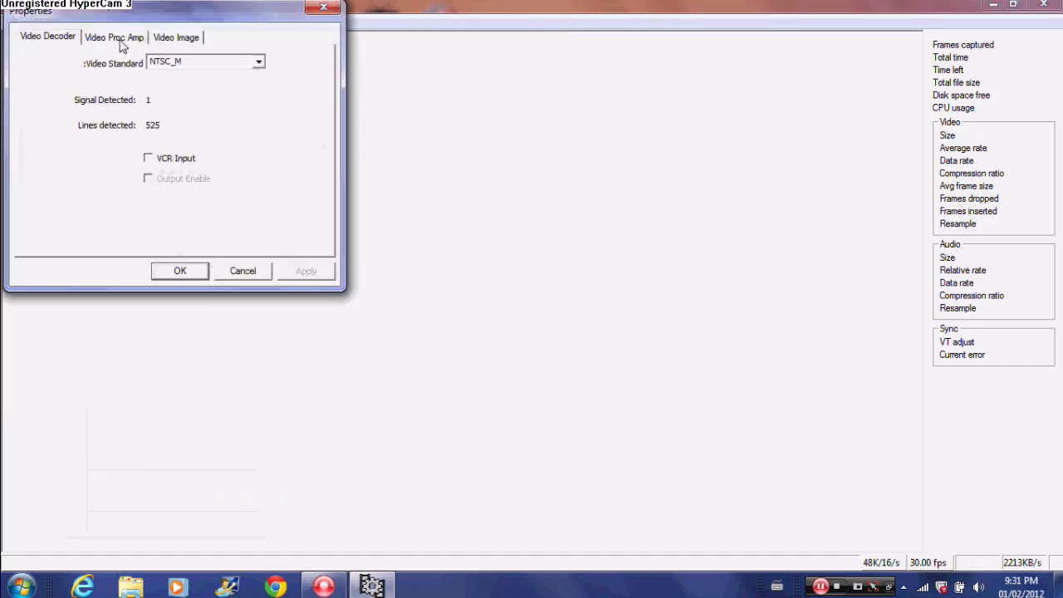
click(114, 36)
drag(113, 36, 386, 140)
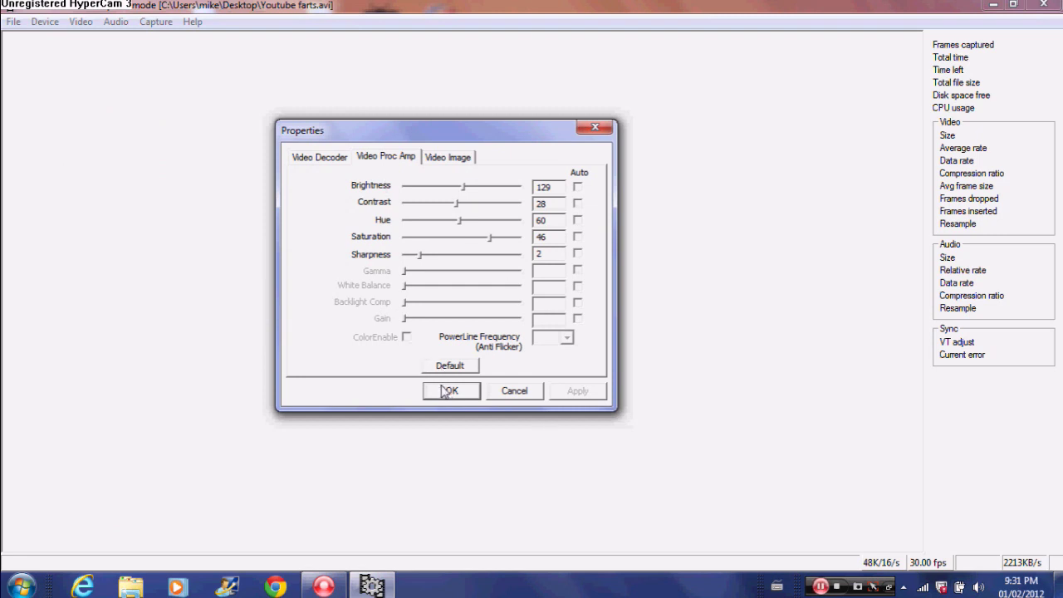
click(448, 392)
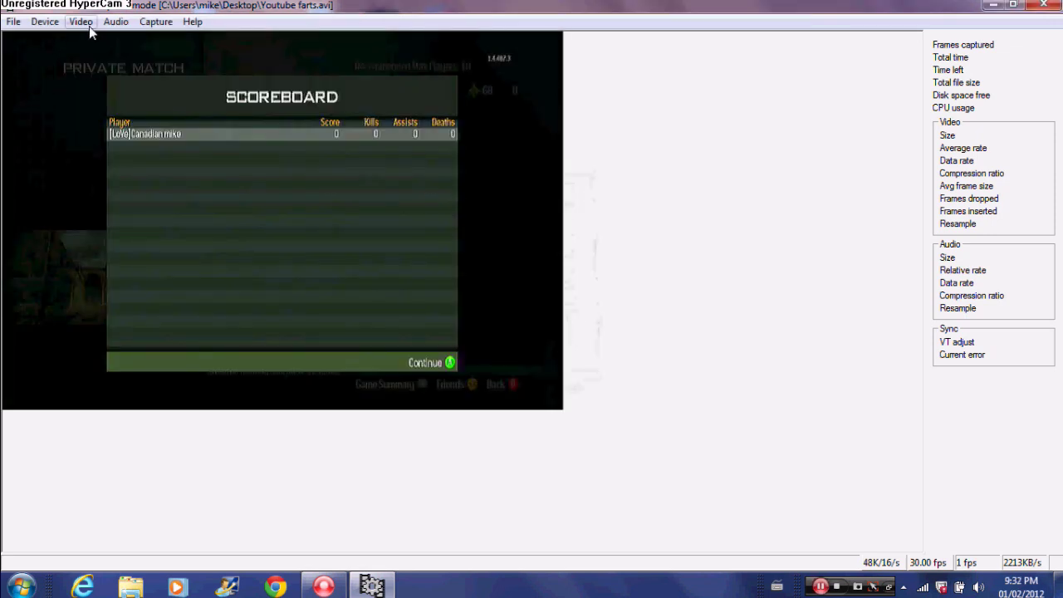
Step: Confirm the raw audio capture format as PCM 48000Hz, stereo, 16-bit
click(105, 27)
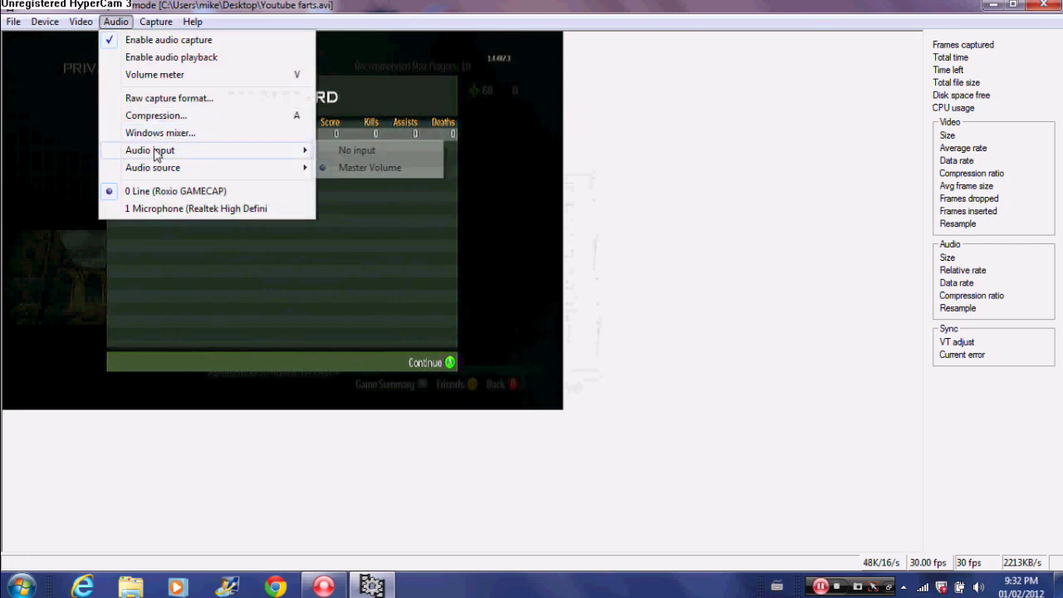
click(141, 99)
drag(95, 47, 330, 92)
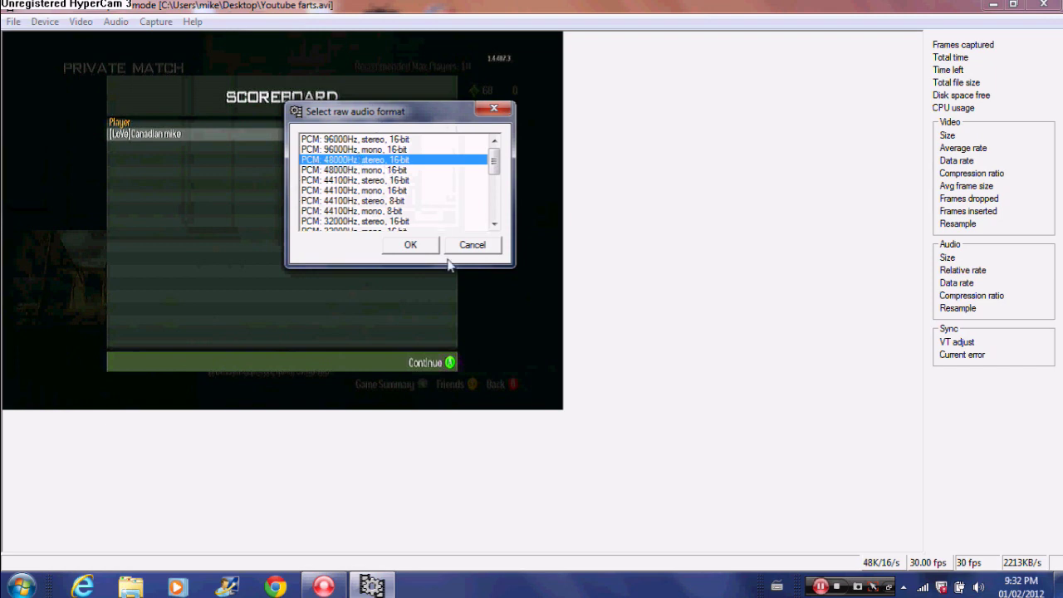
click(411, 246)
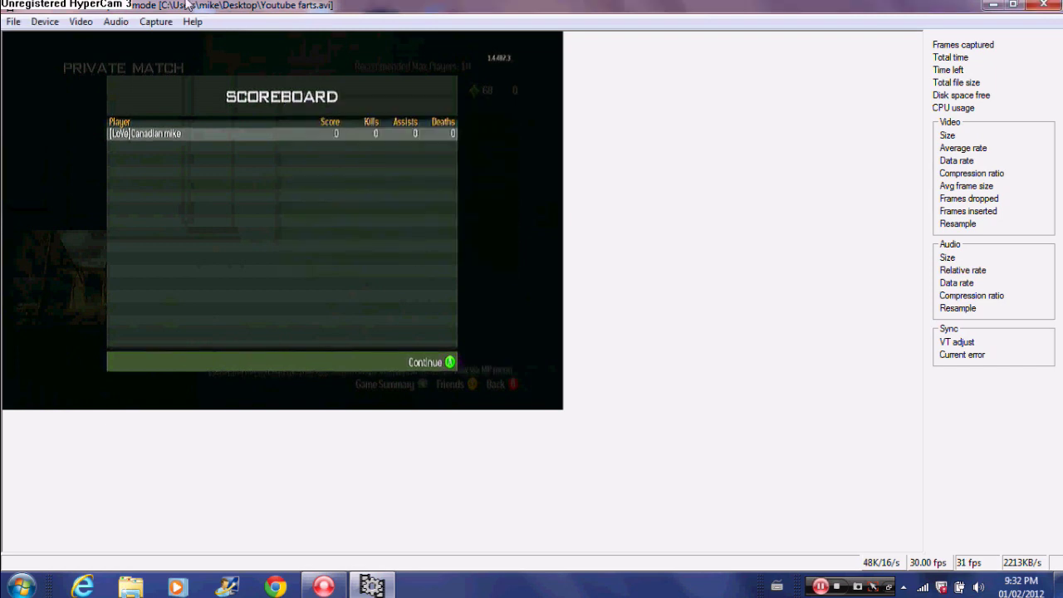
Step: Confirm No compression (PCM) for the audio and use 0 Line (Roxio GAMECAP) as the audio device
click(116, 22)
click(137, 117)
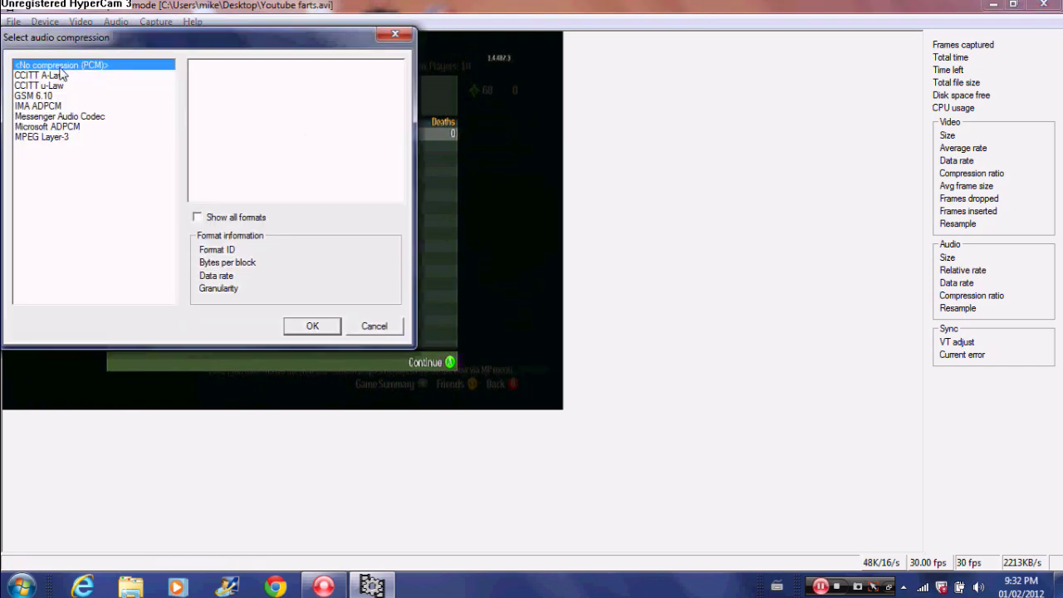
click(318, 330)
click(125, 23)
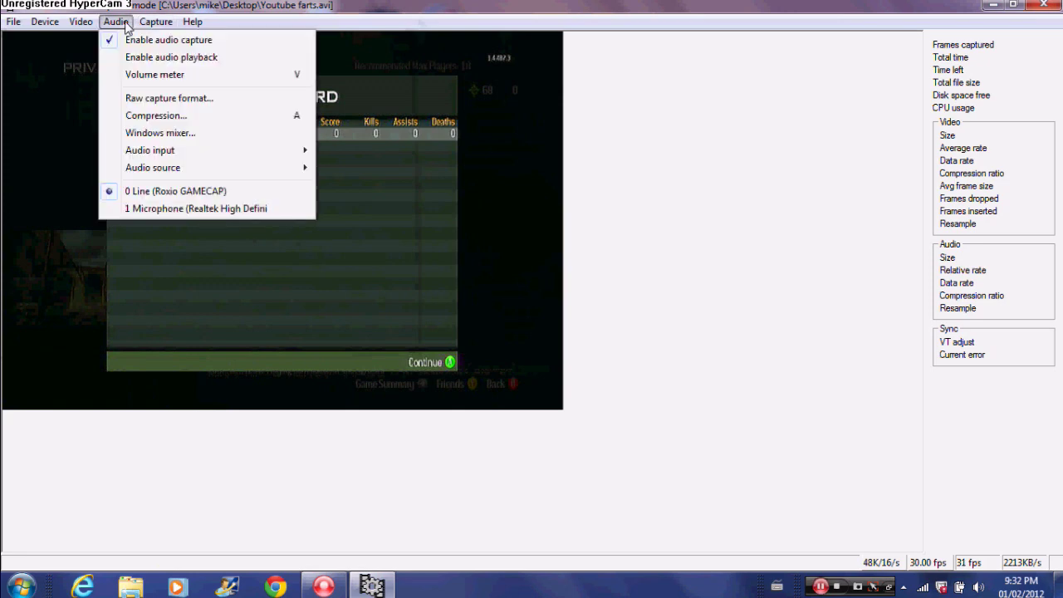
click(183, 200)
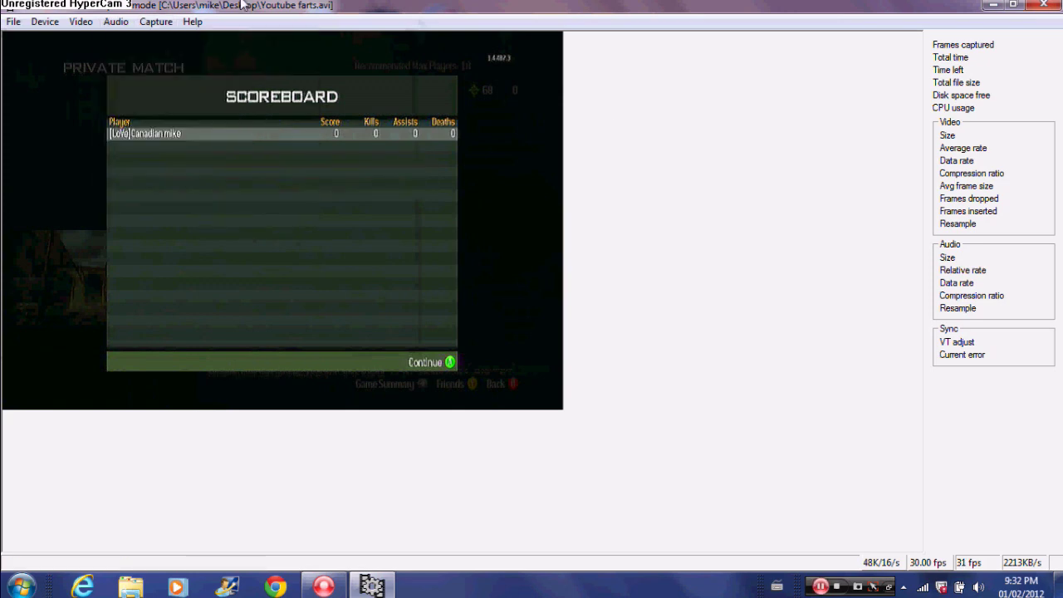
Step: Set the capture frame rate to 30.00 fps
click(935, 563)
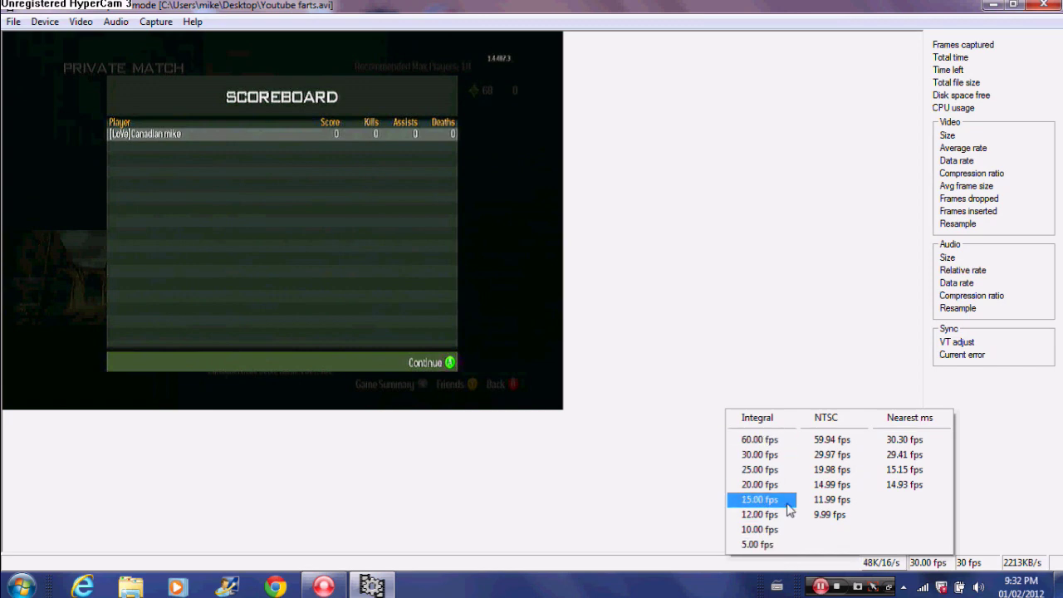
click(776, 455)
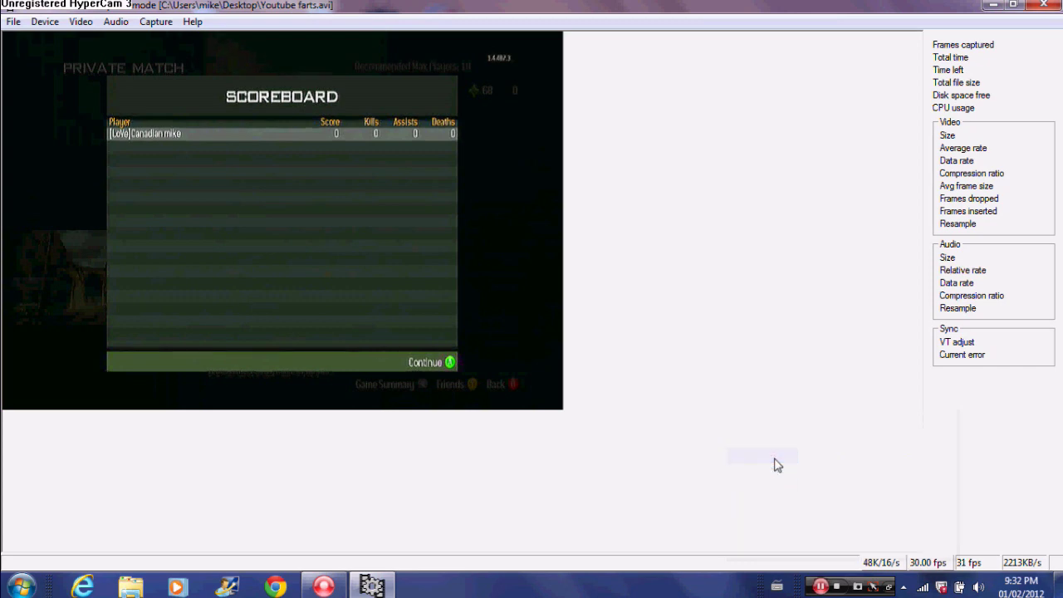
click(890, 565)
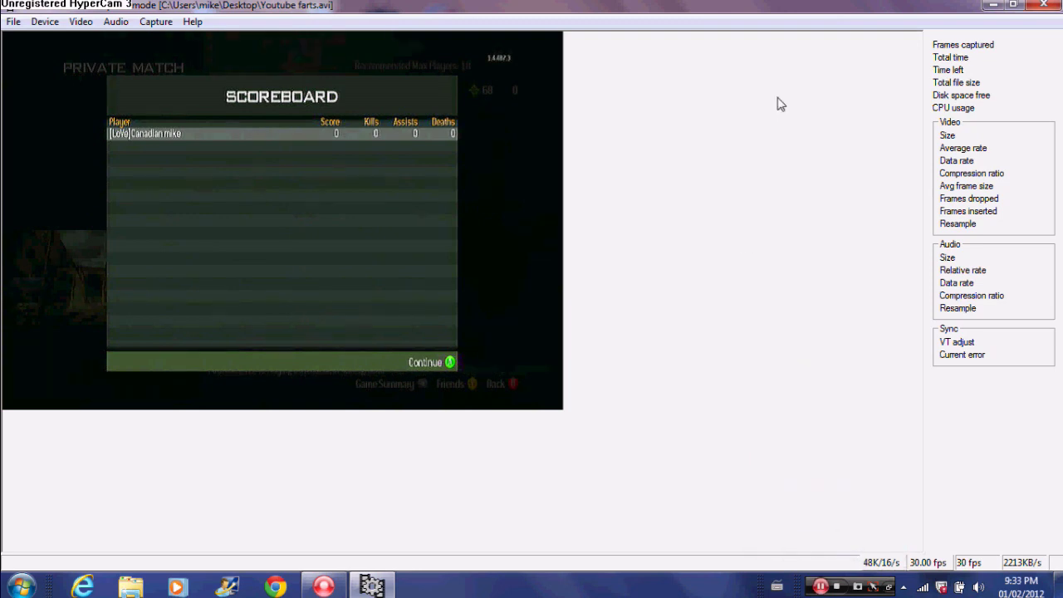
click(141, 25)
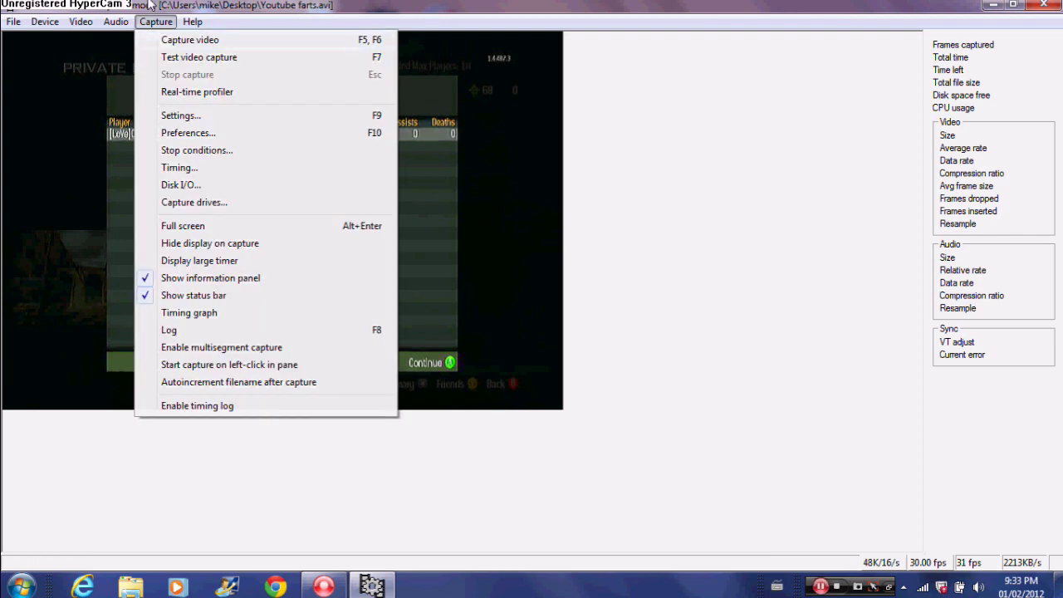
click(166, 40)
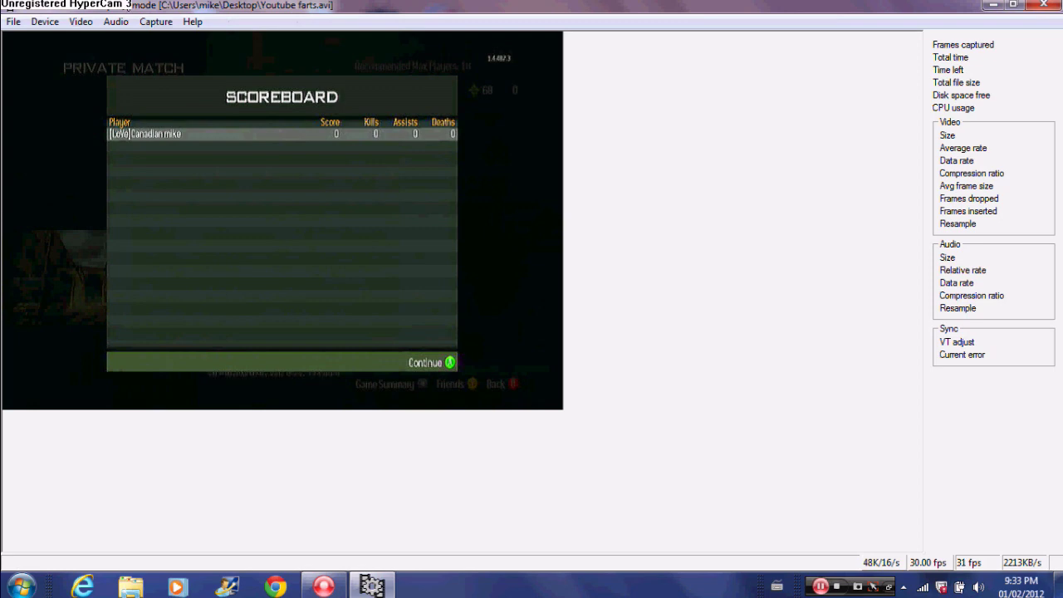
click(8, 25)
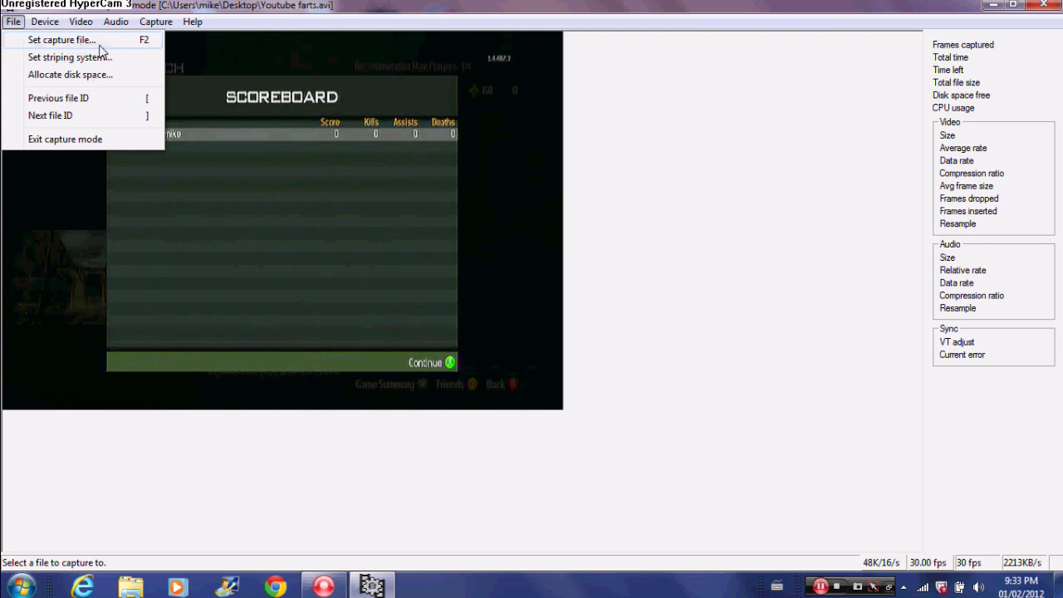
click(160, 20)
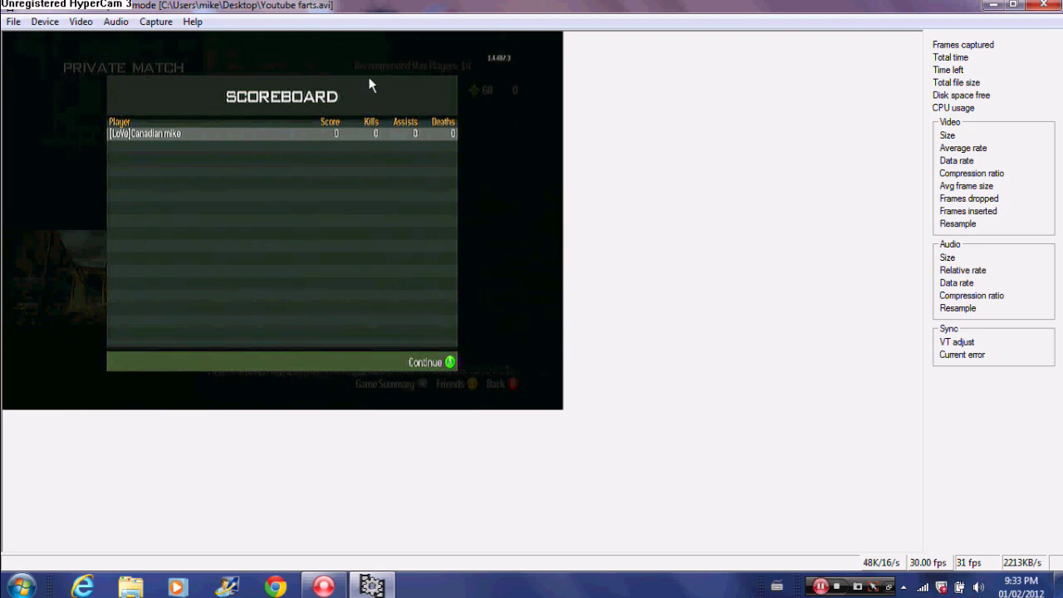
Step: Exit capture mode and return to the main video editing window
click(14, 23)
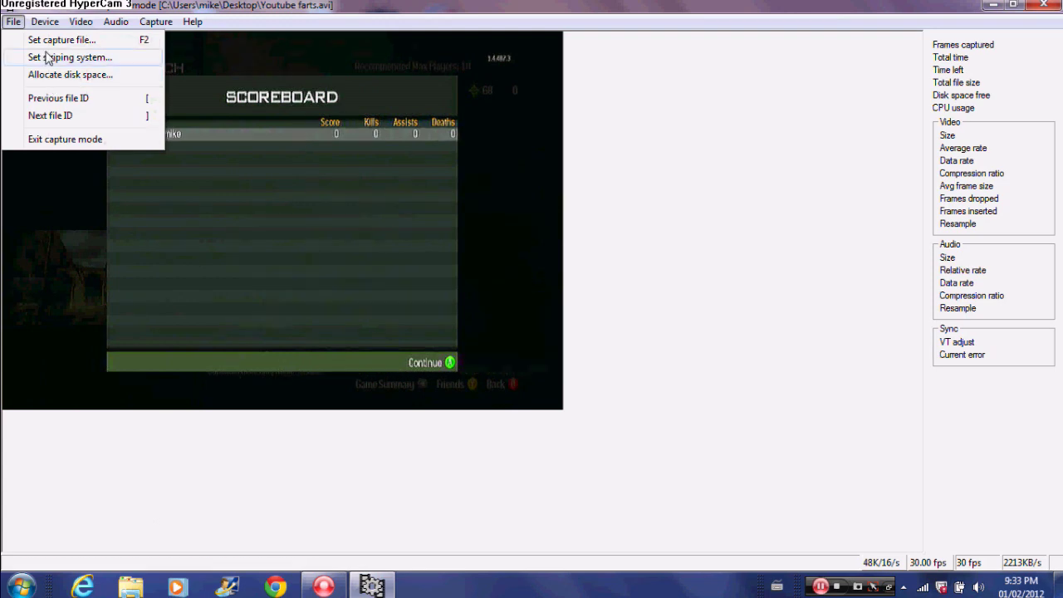
click(65, 139)
click(94, 23)
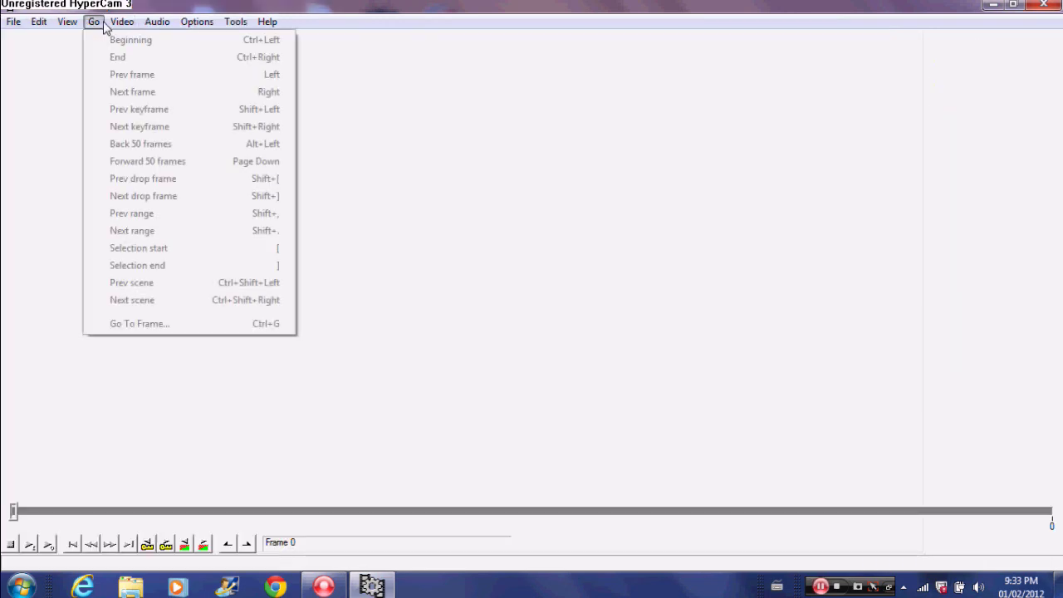
mouse_move(120, 25)
click(170, 98)
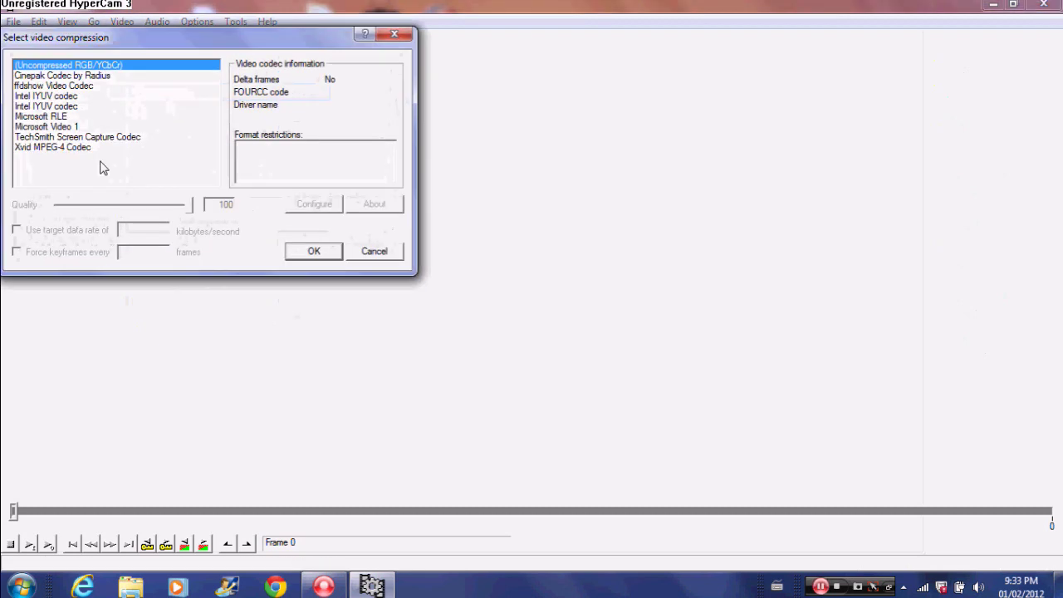
click(71, 147)
drag(111, 41, 154, 55)
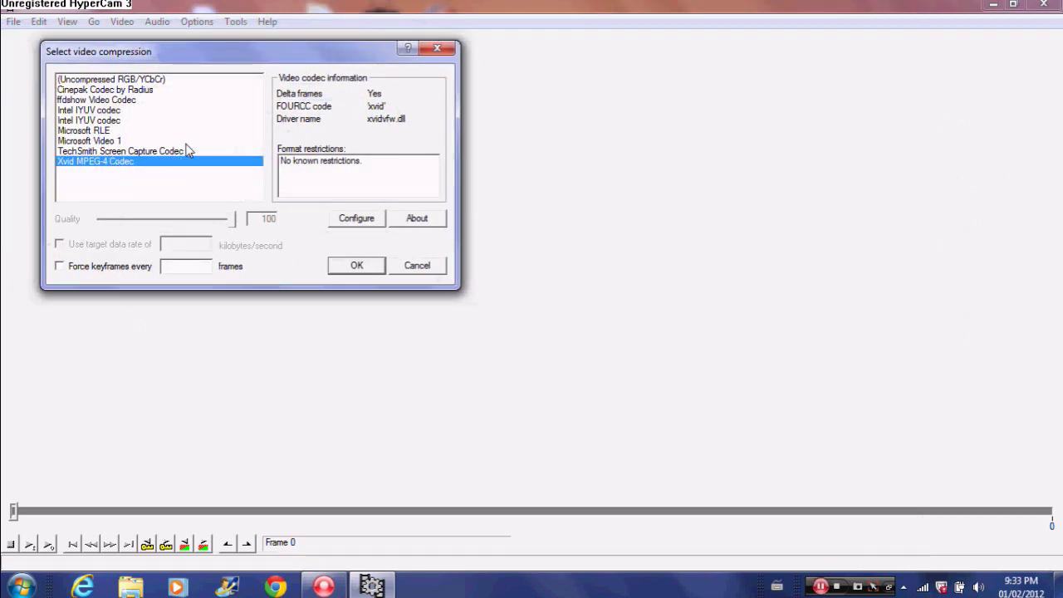
drag(123, 60, 325, 130)
click(621, 334)
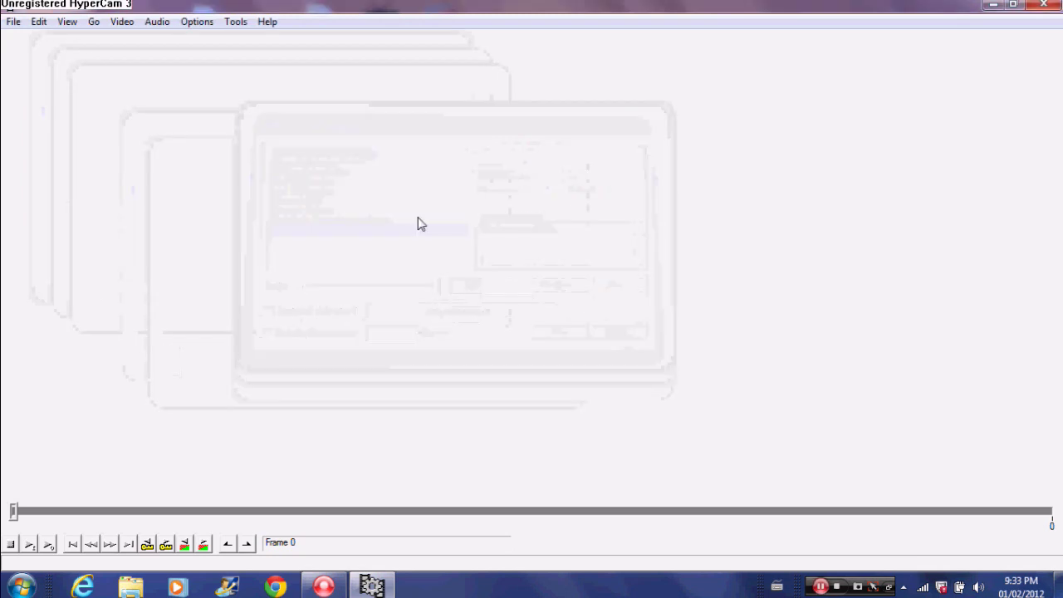
Step: Bring up the file selection for opening a video in the editing window
click(16, 25)
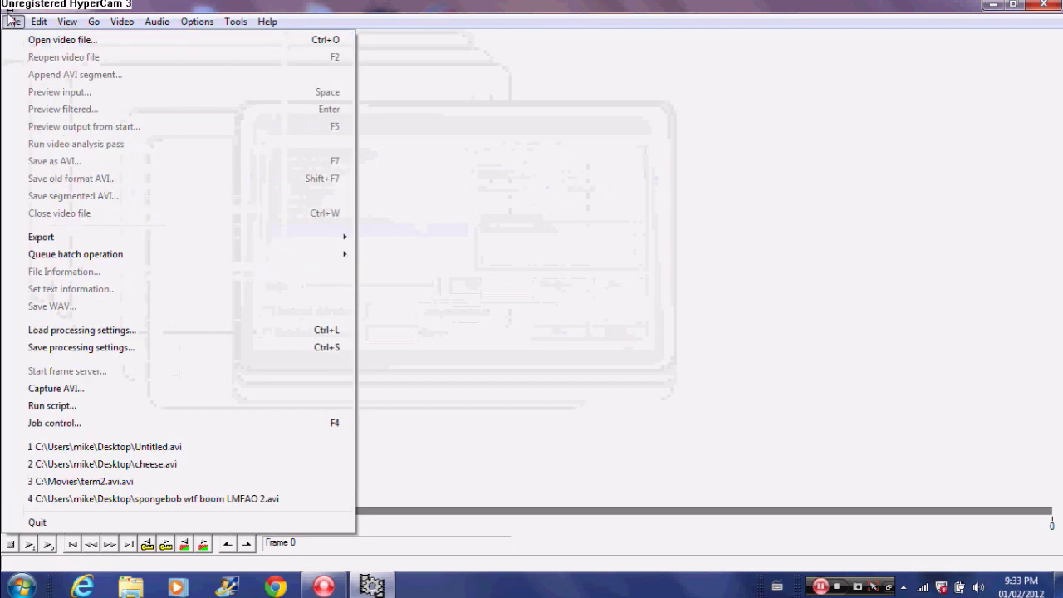
click(50, 39)
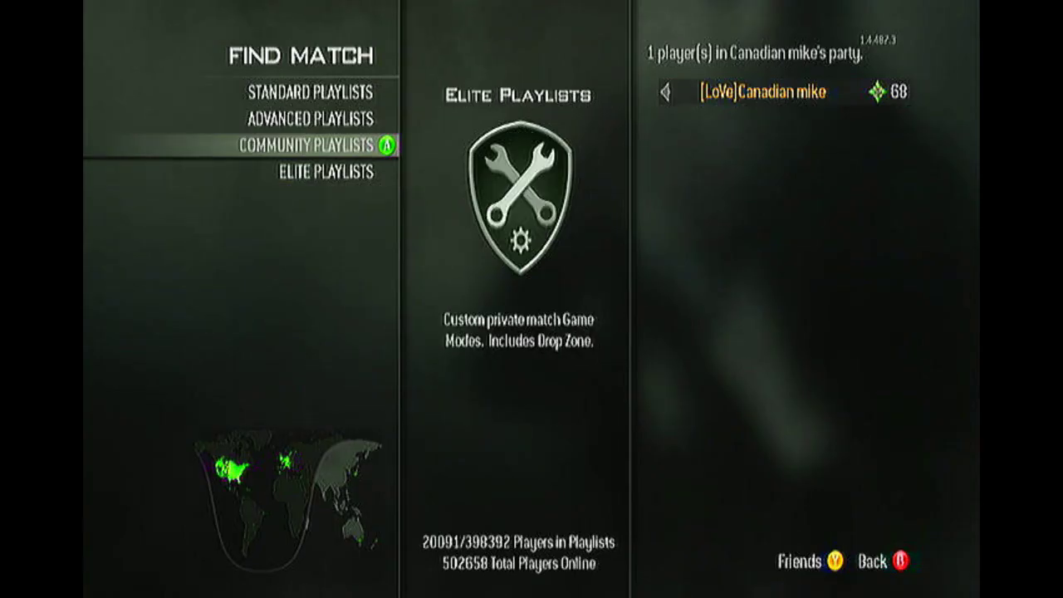
key(Up)
key(Down)
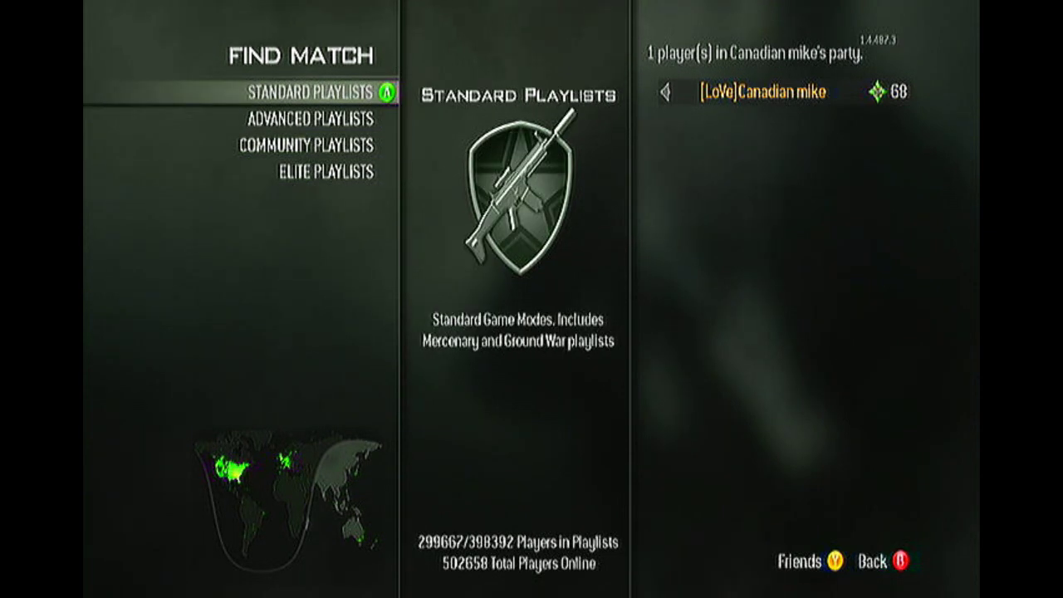
key(Return)
key(Return)
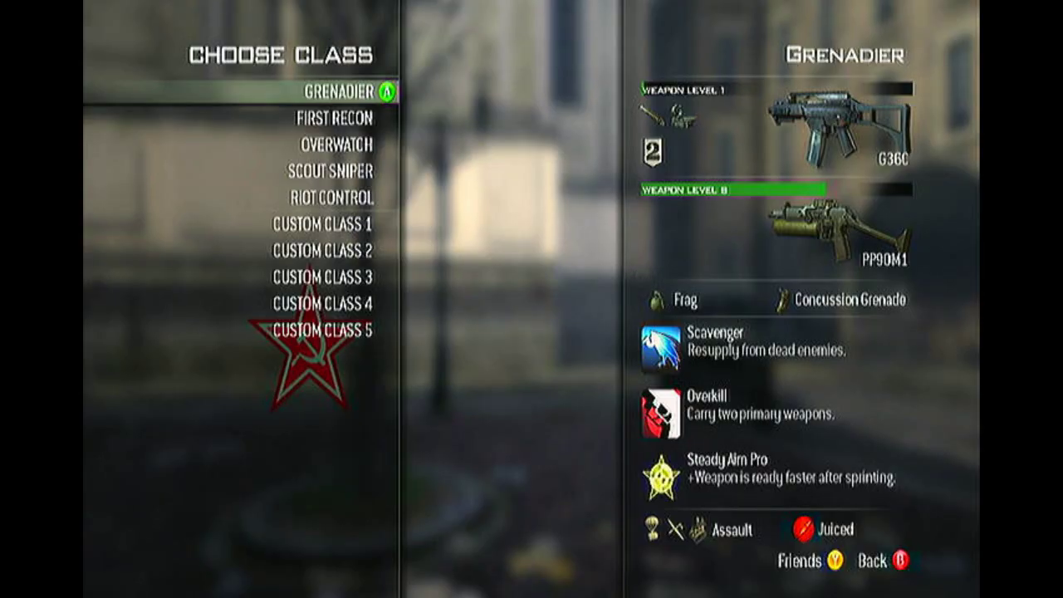
key(Up)
key(Up)
key(Up)
key(Up)
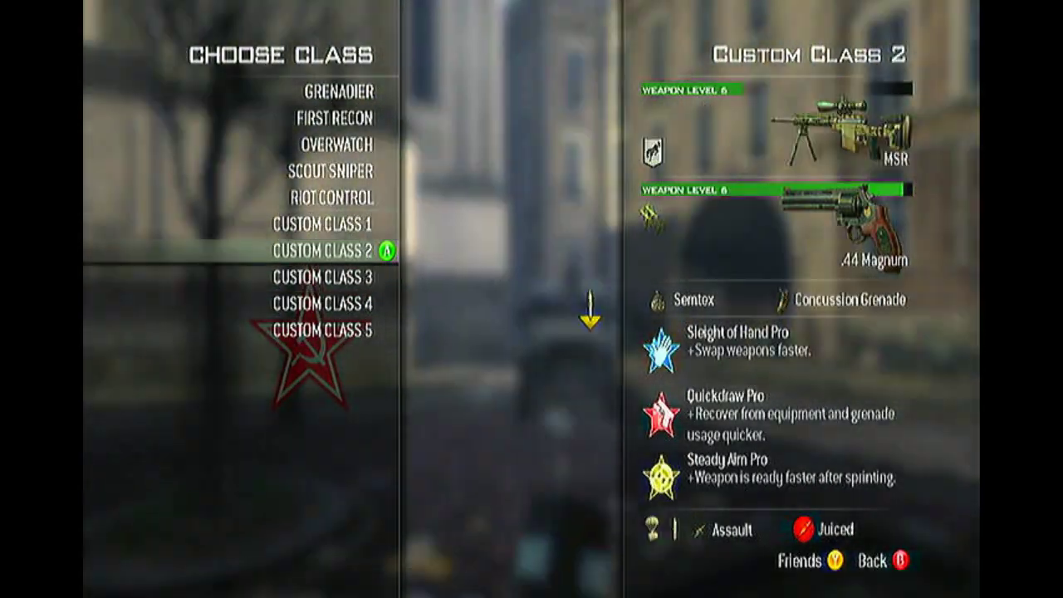
key(Down)
key(Up)
key(Up)
key(Down)
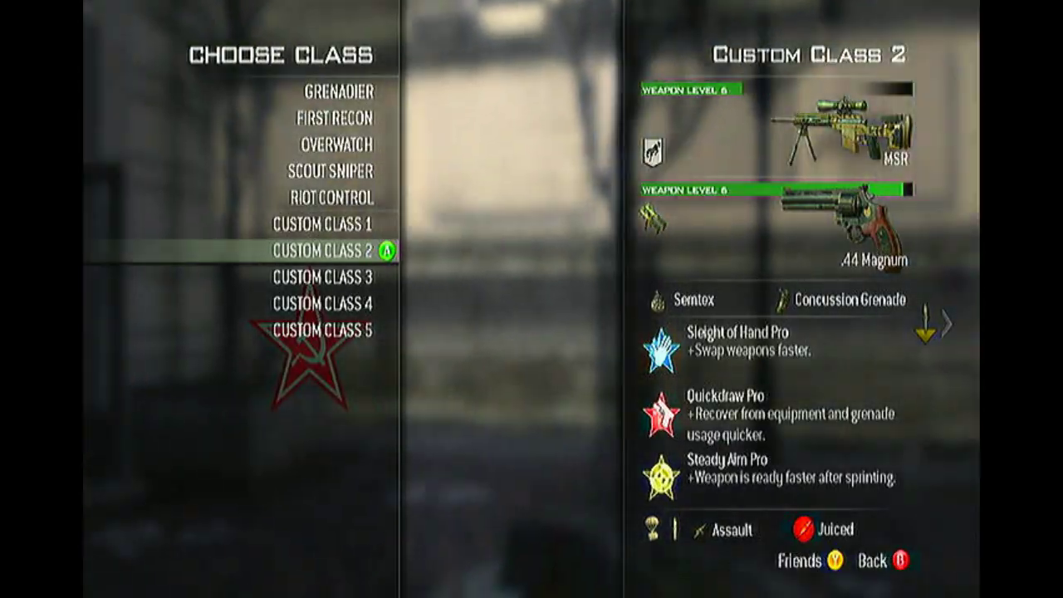